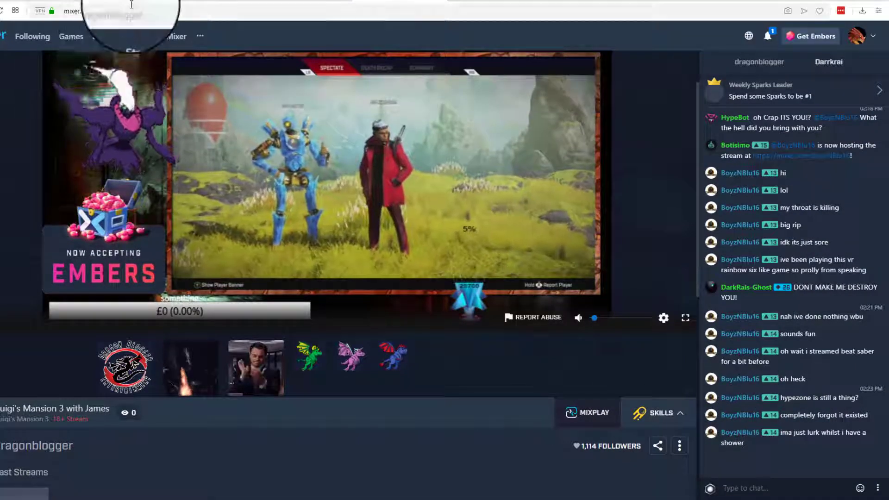
click(587, 414)
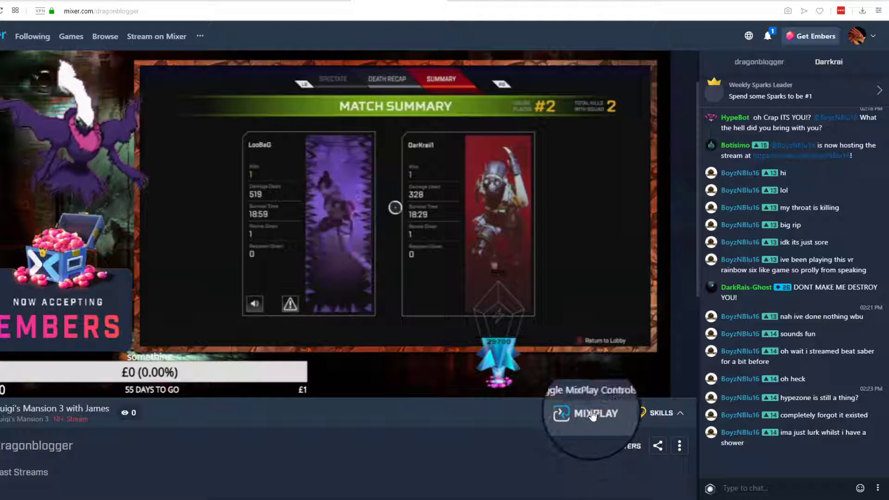
click(592, 413)
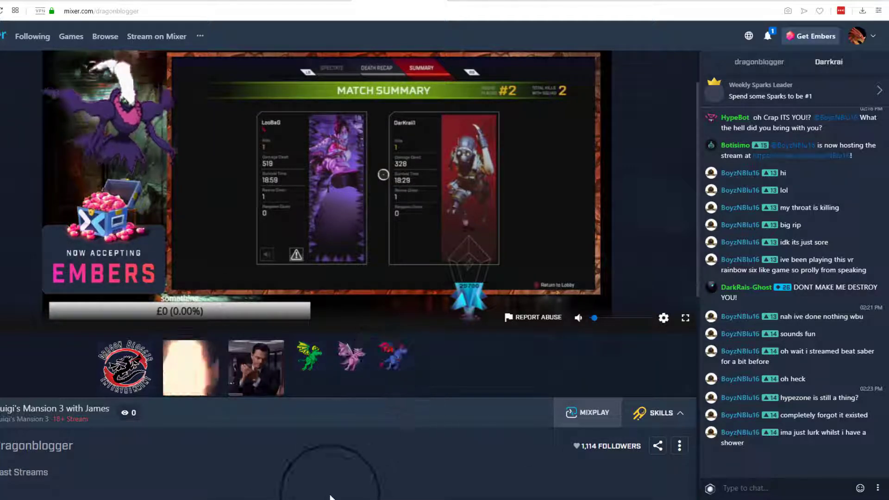
click(299, 499)
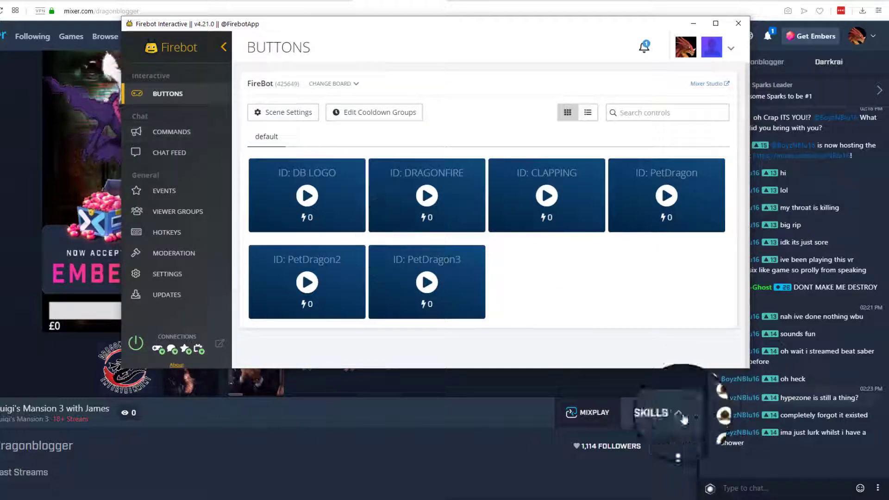
- Post the !commands chat command in the stream chat
click(742, 487)
text(!commands)
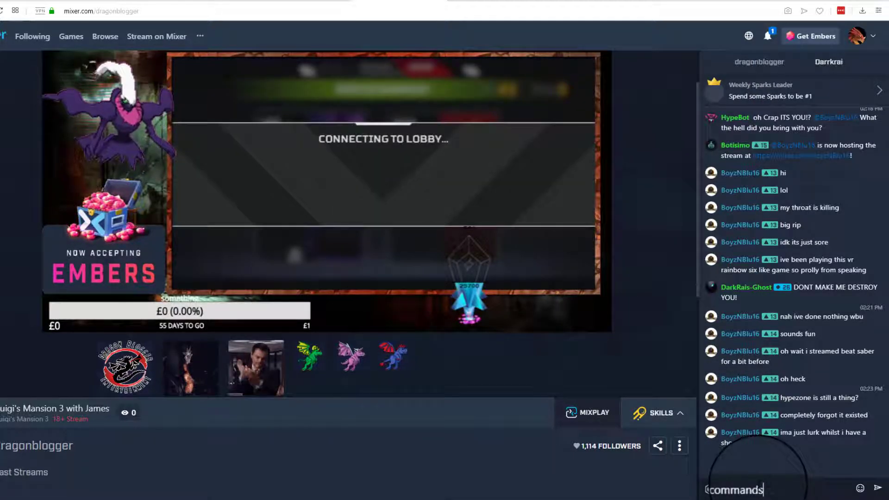
key(Return)
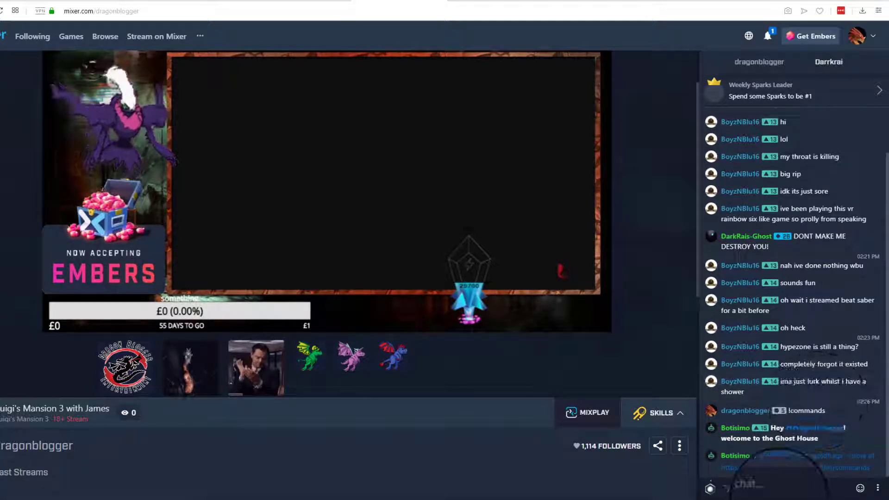
- Switch to the dragonblogger chat and send the !aboutjames command
click(771, 62)
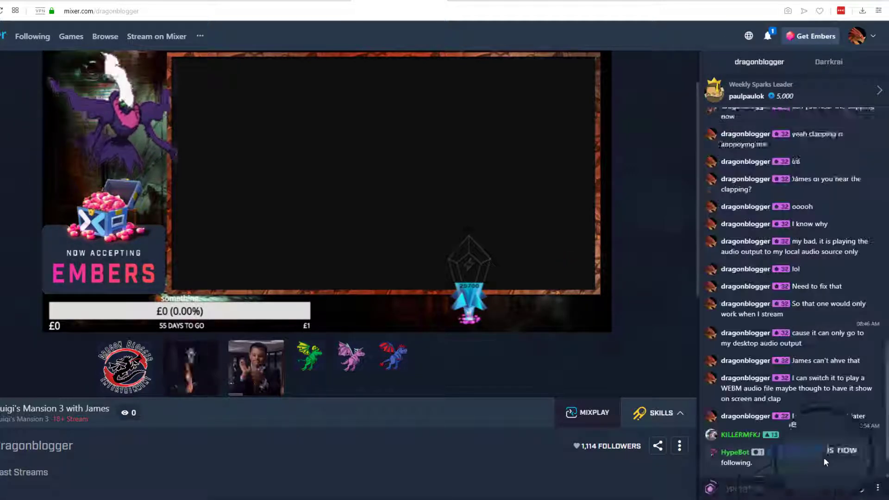
click(787, 487)
text(!abo)
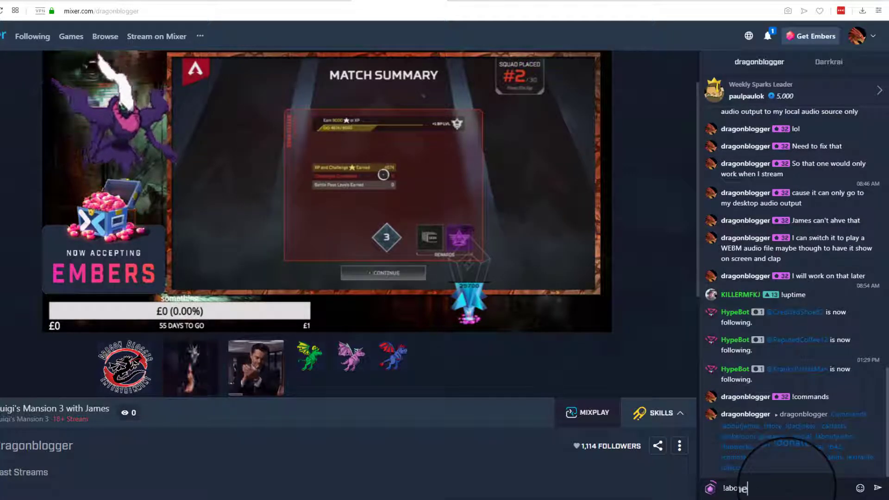
text(!aboutjames)
key(Return)
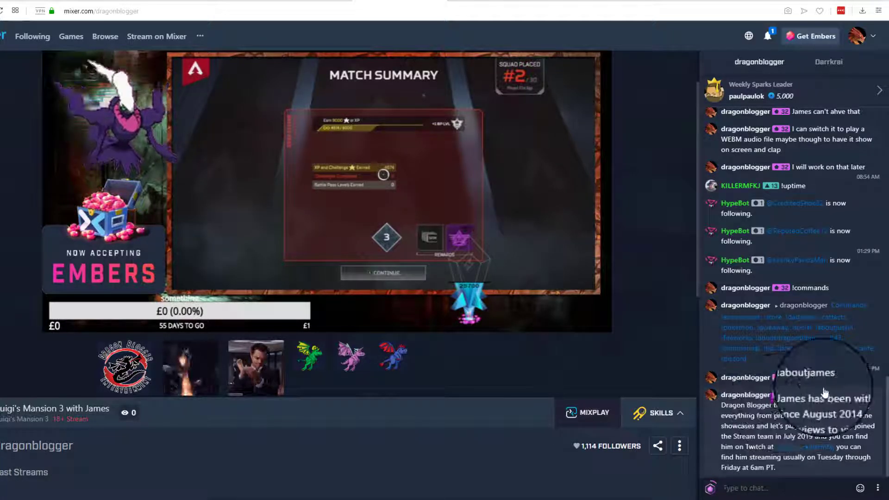
- Review the chat commands list in Firebot, then return to the Buttons board
key(alt+Tab)
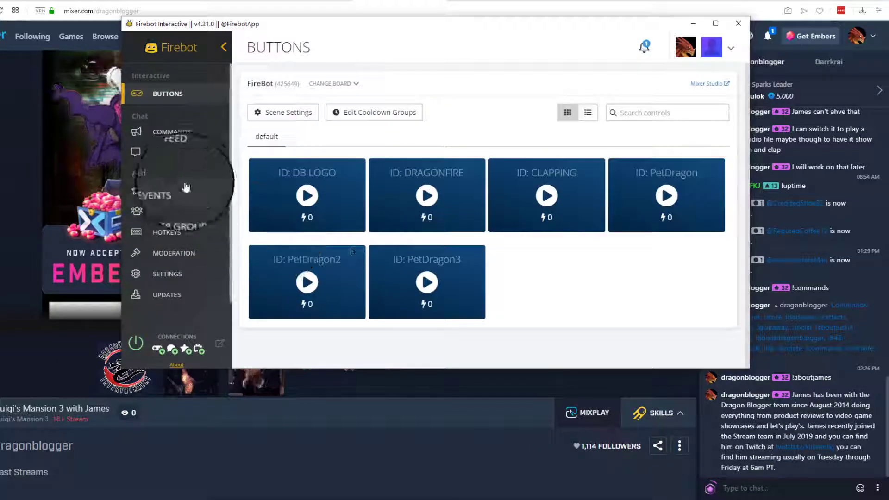
click(173, 133)
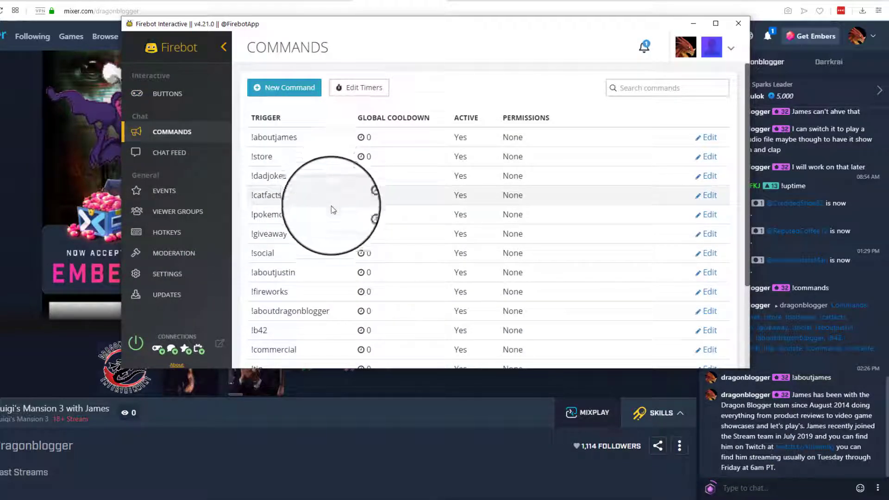
scroll(328, 218, down, 3)
scroll(324, 207, up, 3)
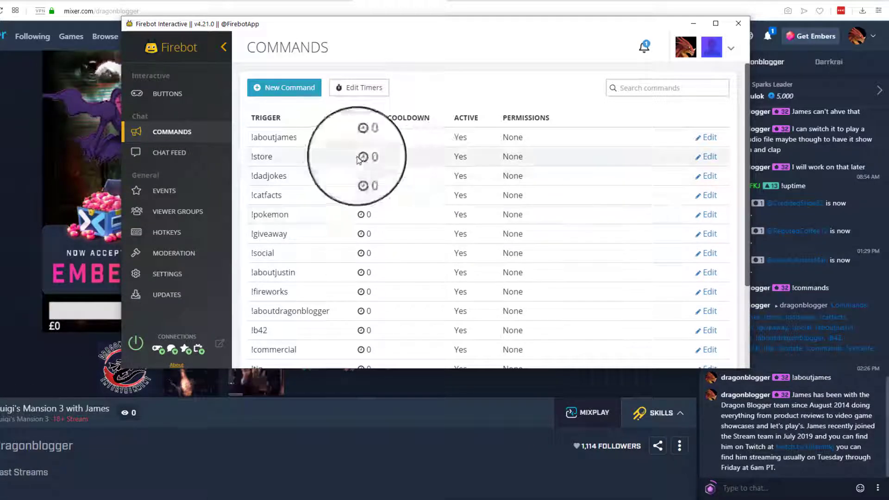
click(220, 102)
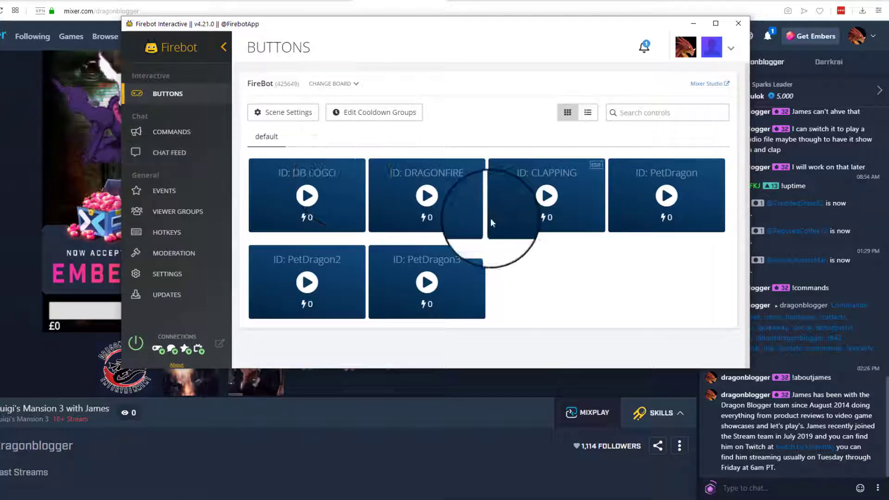
- Open the properties of the Firebot Overlay browser source in OBS
mouse_move(364, 497)
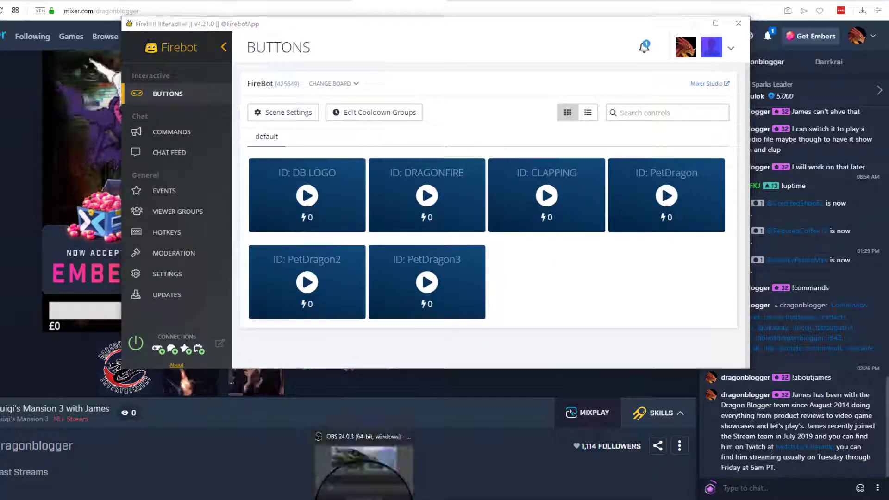
click(364, 467)
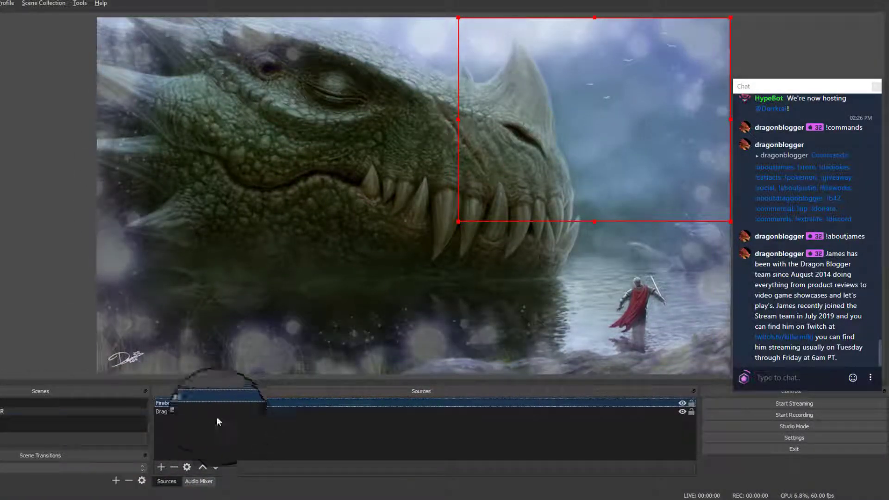
right_click(594, 405)
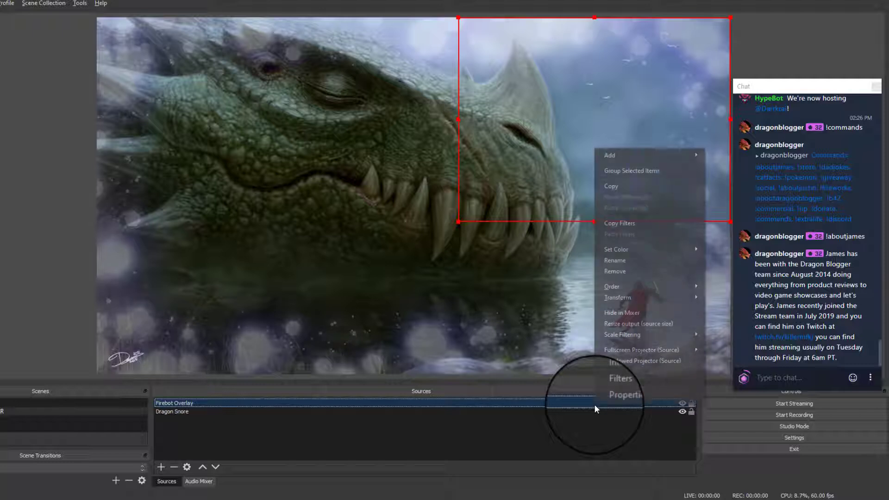
click(618, 398)
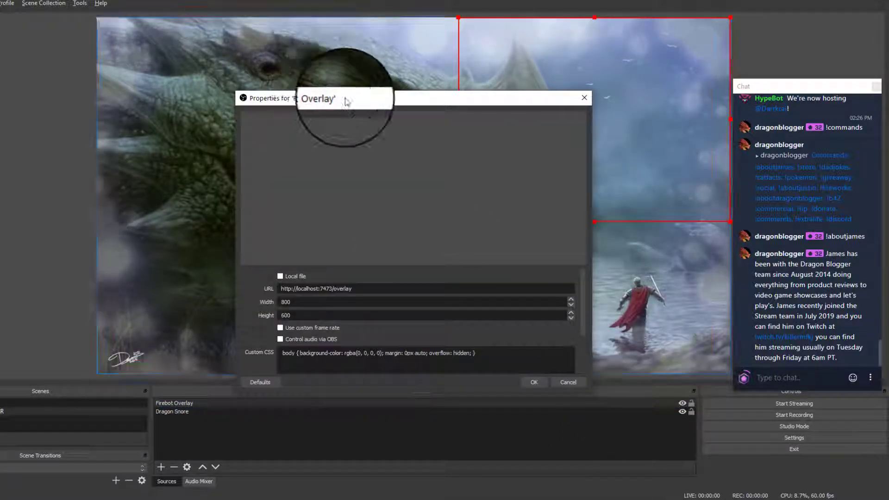
drag(345, 99, 310, 73)
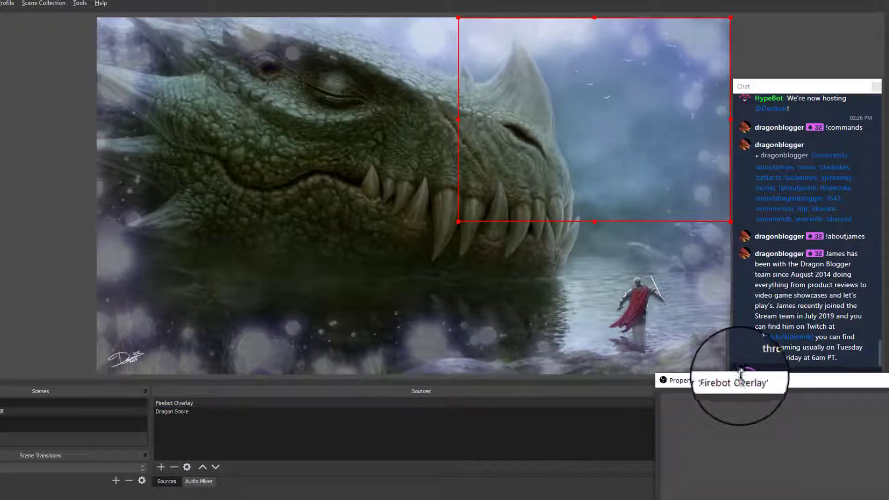
drag(741, 376, 434, 215)
drag(751, 221, 232, 51)
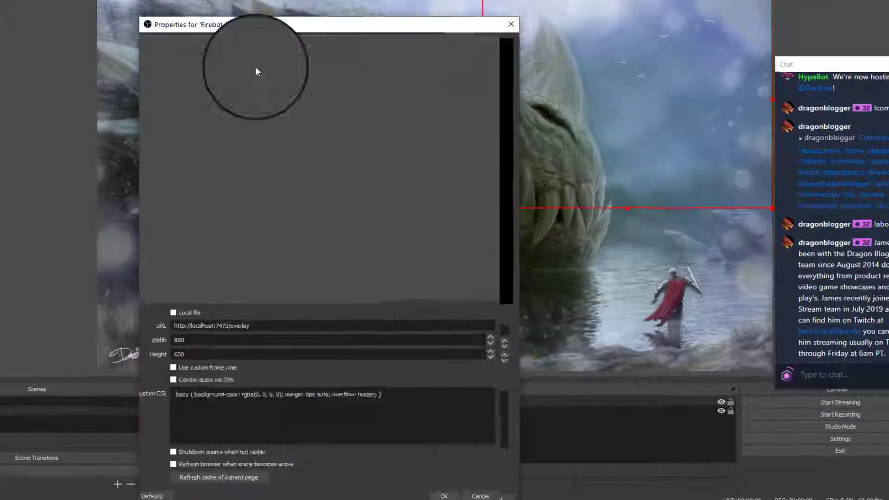
drag(278, 24, 324, 1)
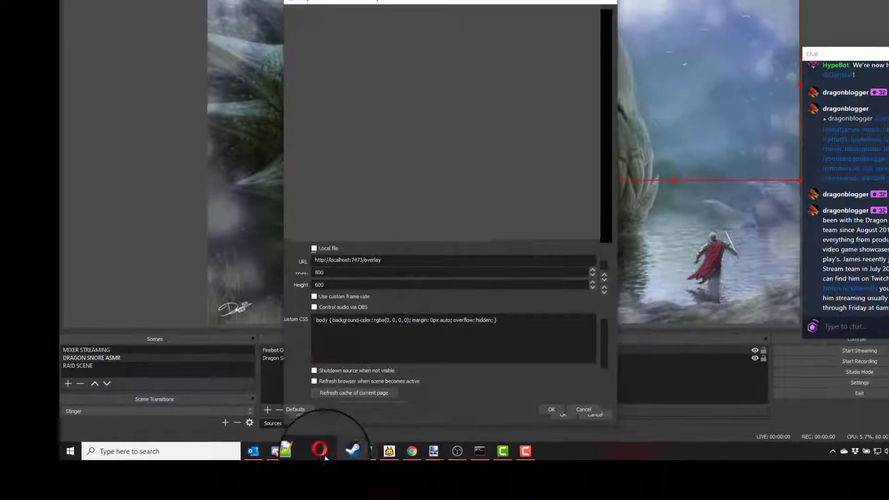
- Examine the router's port forwarding entries for Firebot 1 and Firebot 2
click(322, 450)
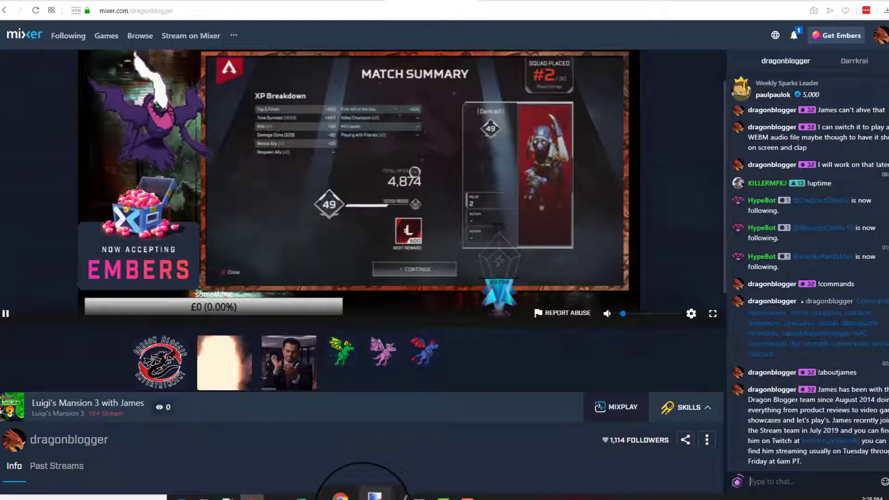
click(345, 494)
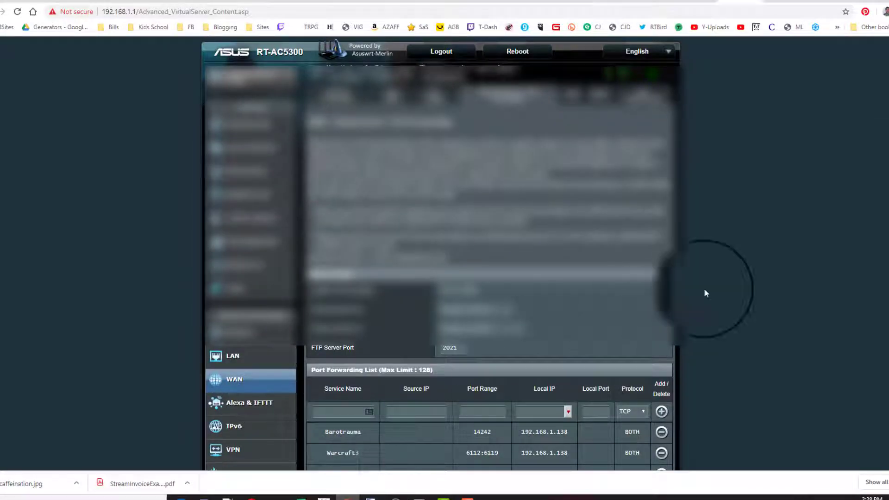
scroll(667, 260, down, 10)
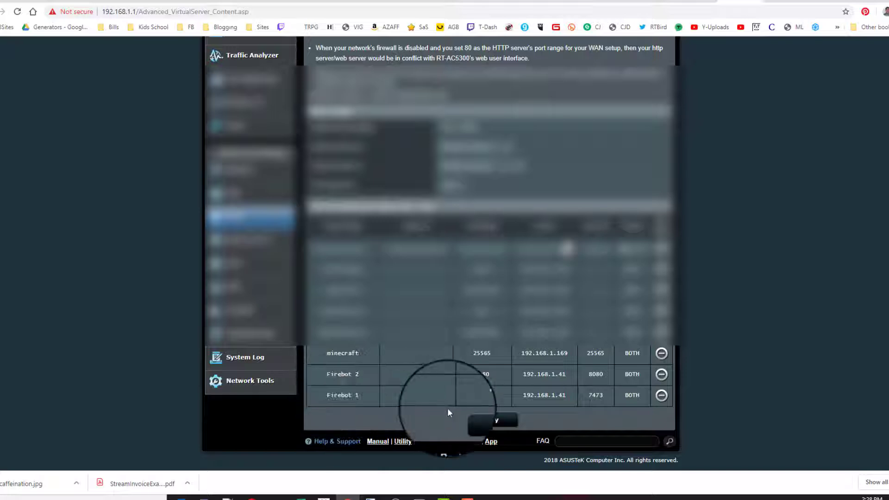
double_click(479, 396)
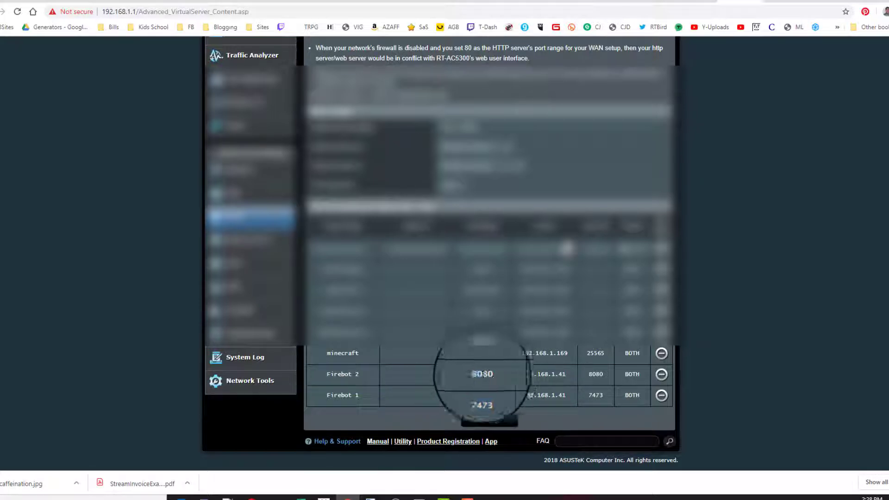
double_click(481, 374)
double_click(542, 374)
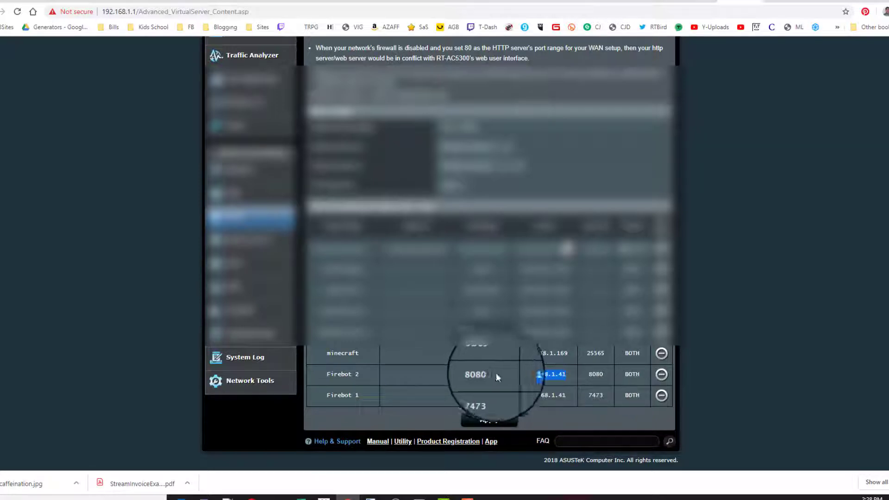
double_click(471, 375)
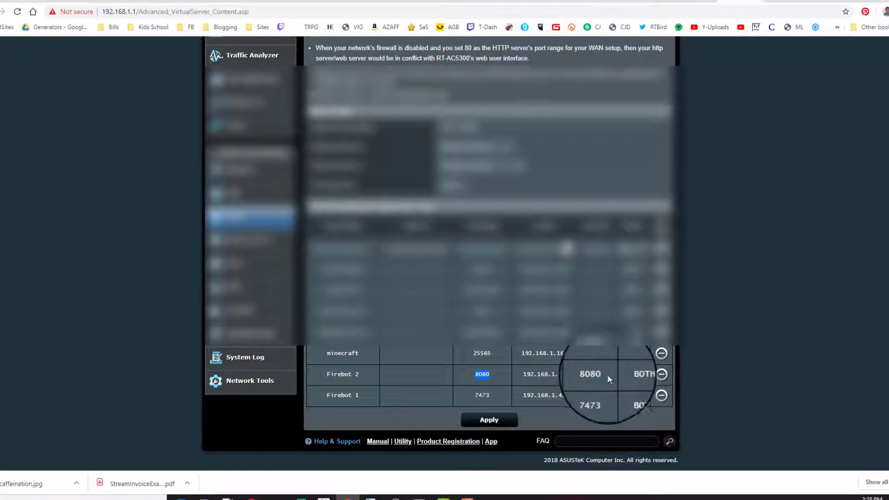
double_click(575, 373)
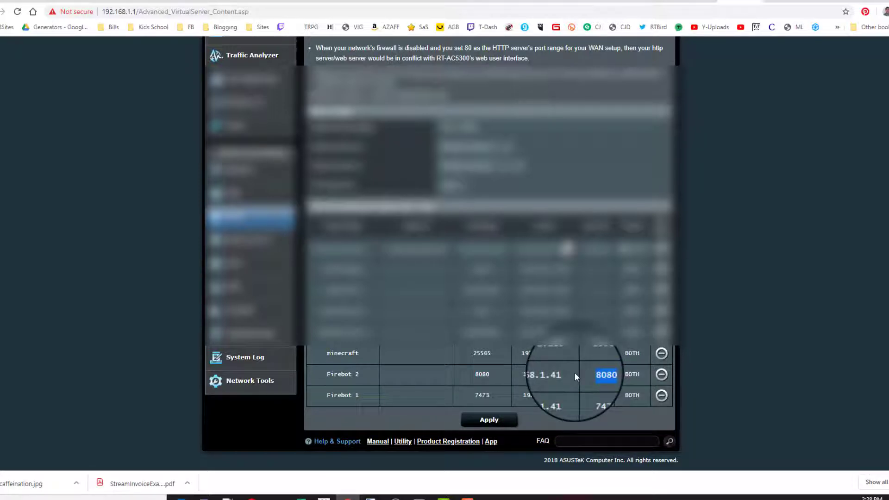
double_click(628, 375)
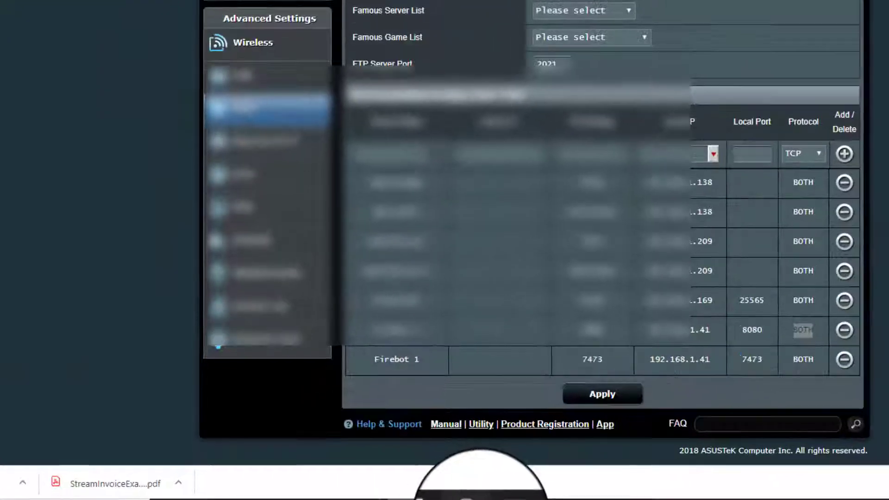
click(410, 499)
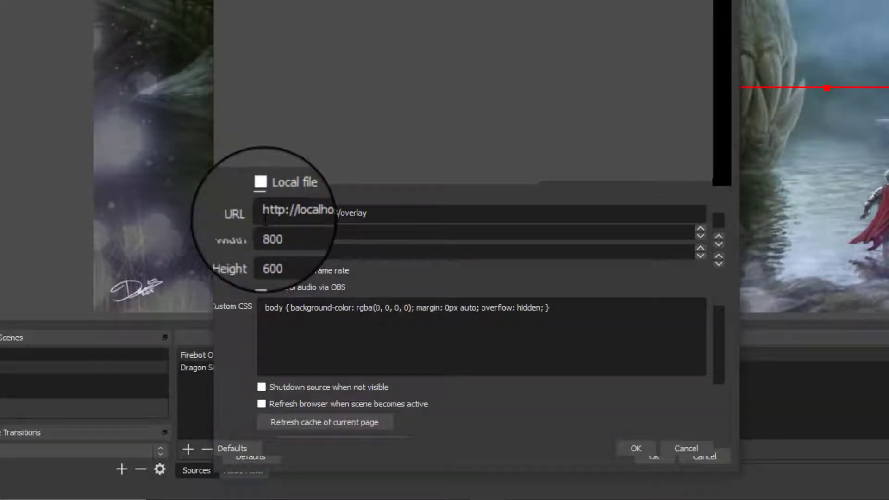
- Try replacing the overlay URL's host with the external IP address, then restore it to localhost
double_click(302, 213)
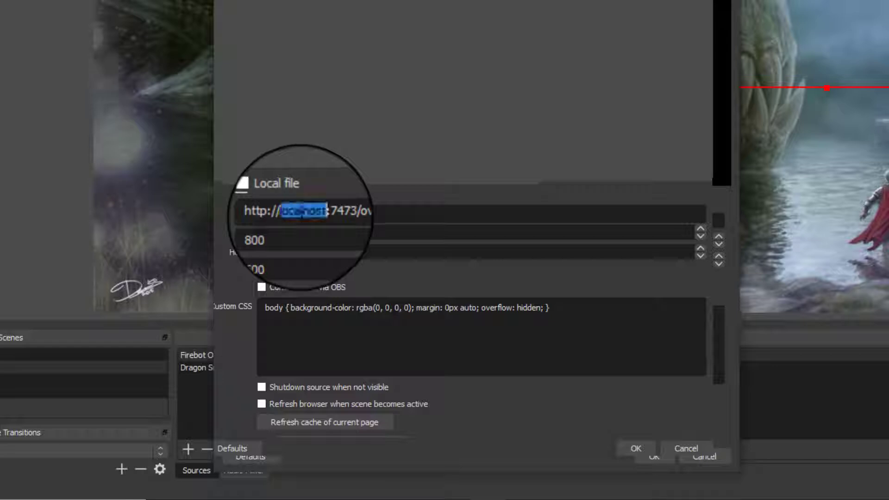
text(6)
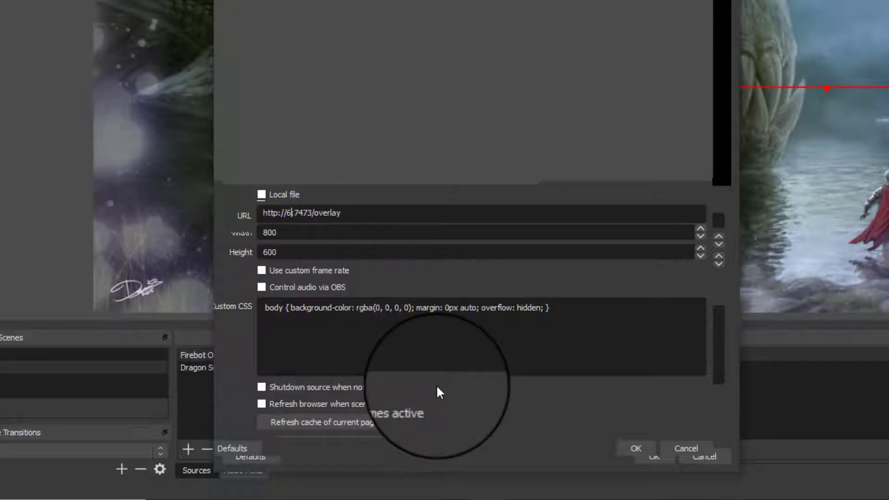
text(8.8)
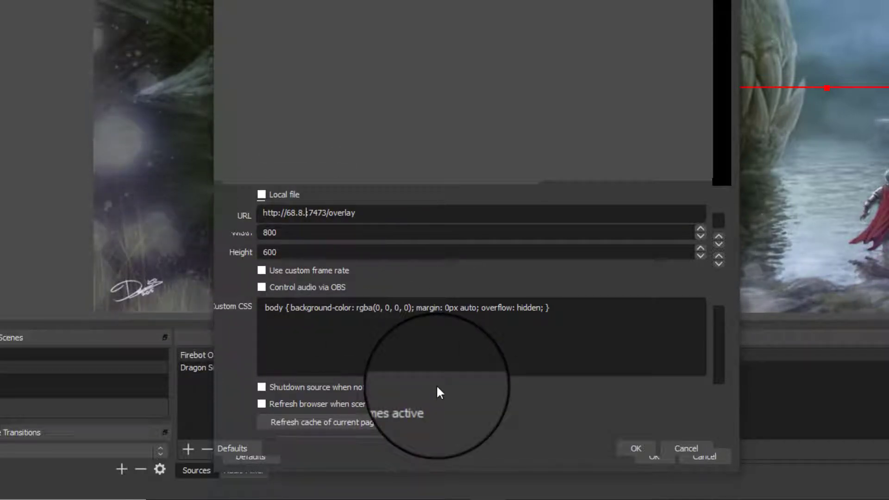
text(.75.222)
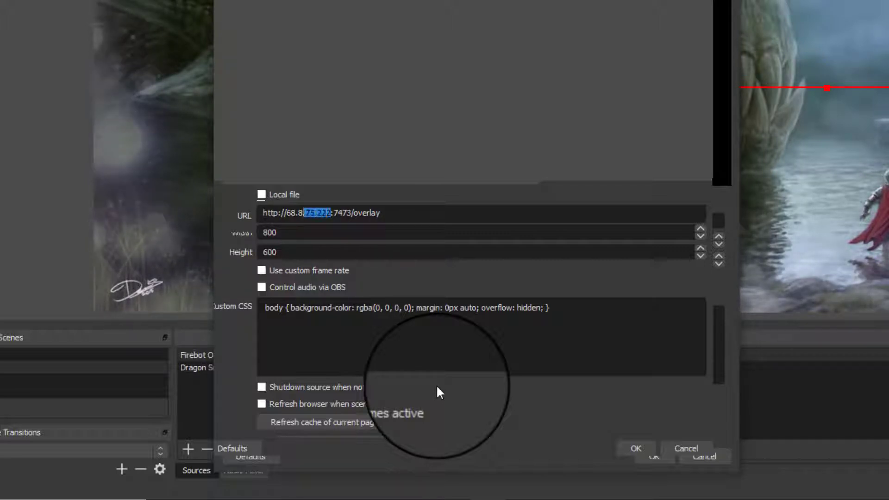
text(19)
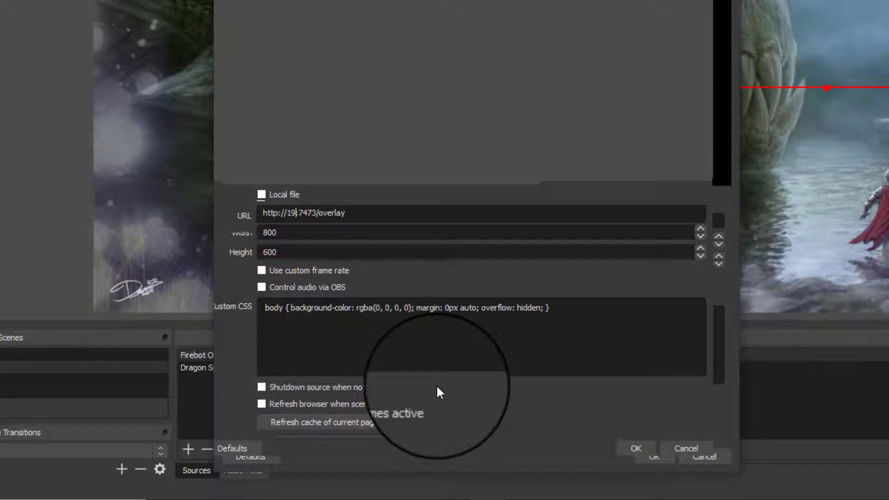
text(calho)
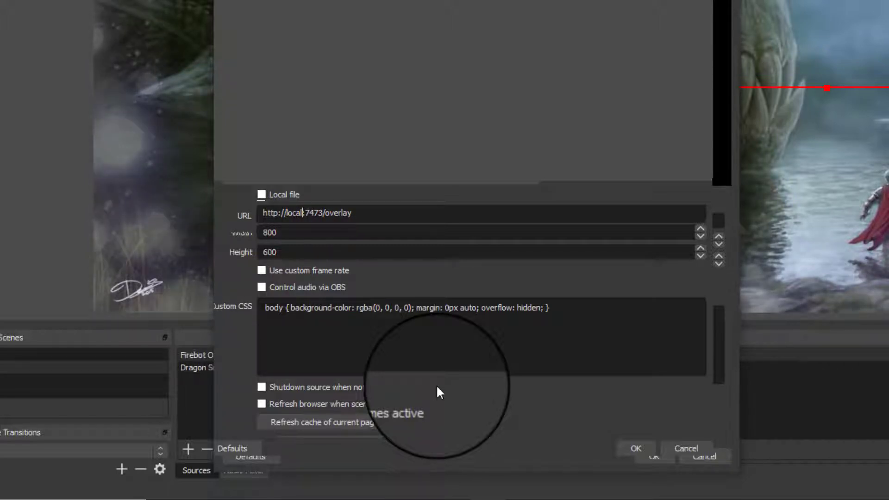
text(st)
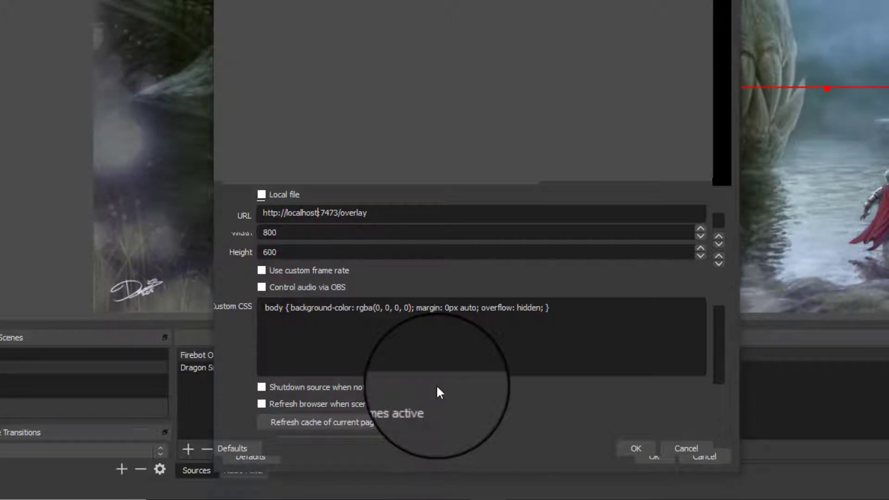
- Confirm the overlay browser source properties and toggle Firebot's service connections
click(648, 443)
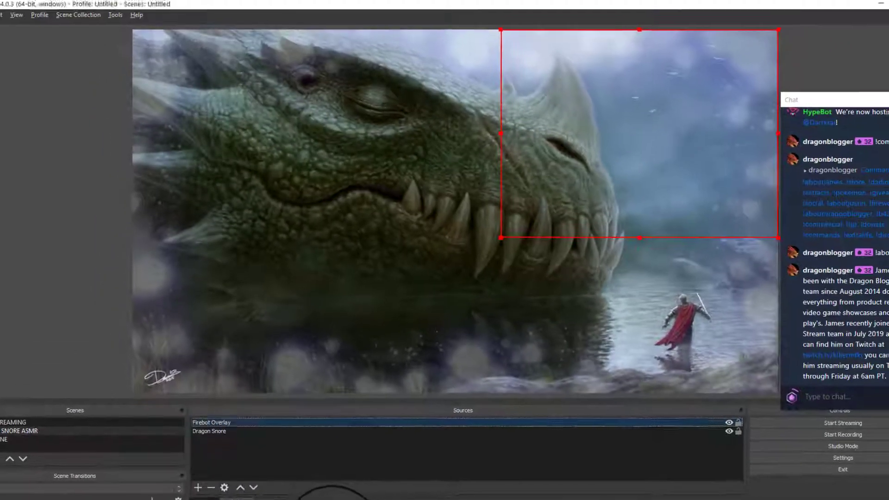
click(332, 499)
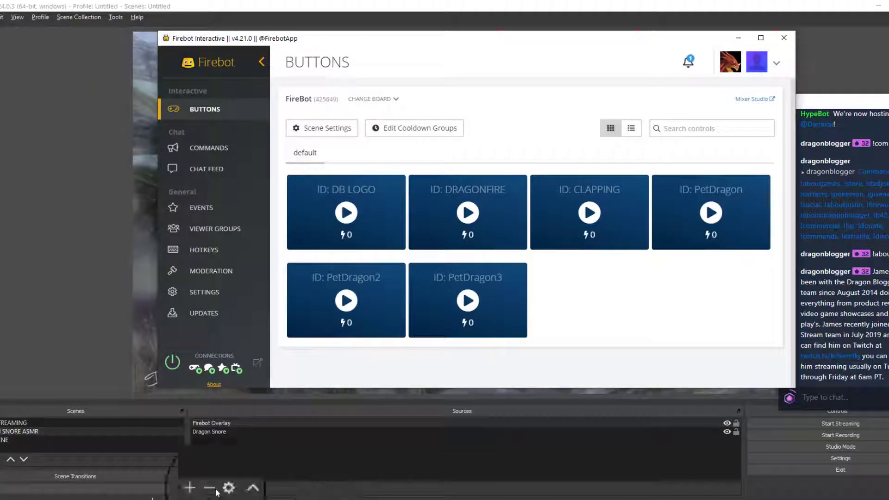
click(173, 363)
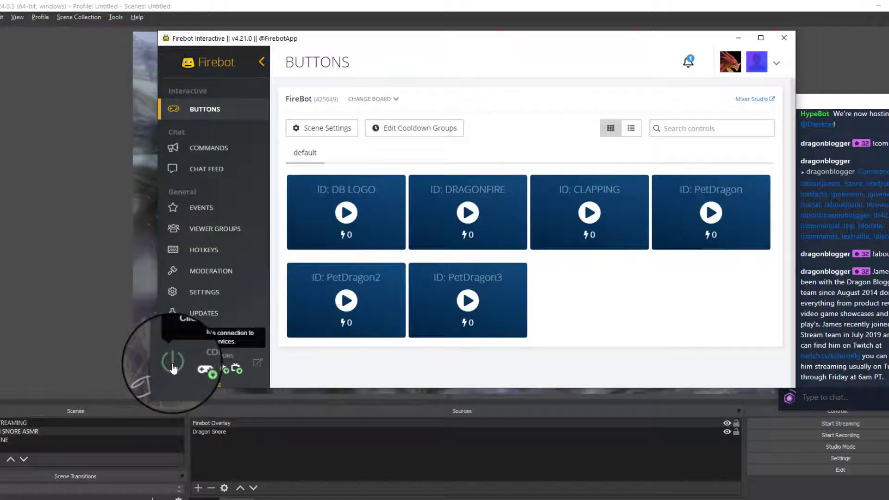
click(386, 451)
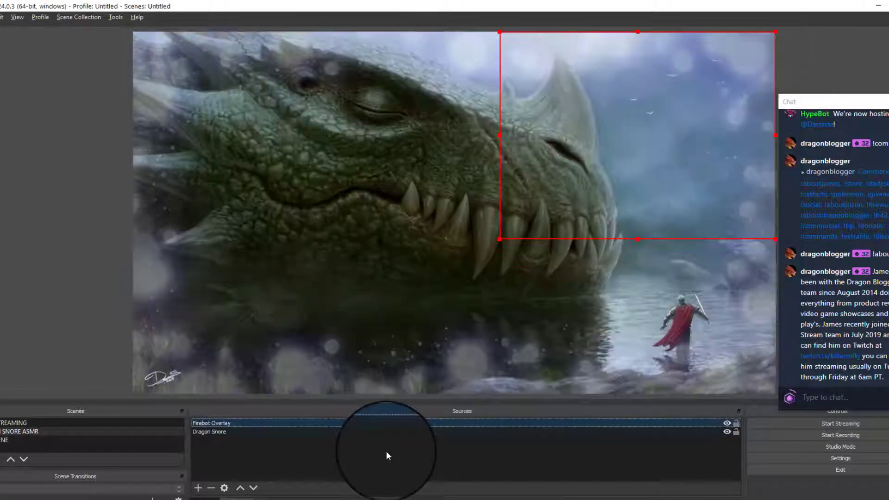
right_click(223, 423)
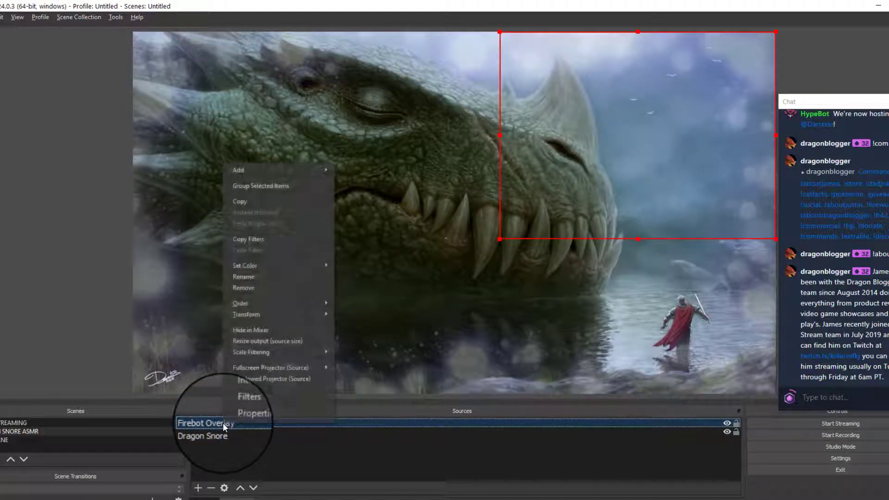
- Highlight the router's port forwarding rules for Firebot 2 and Firebot 1
click(359, 499)
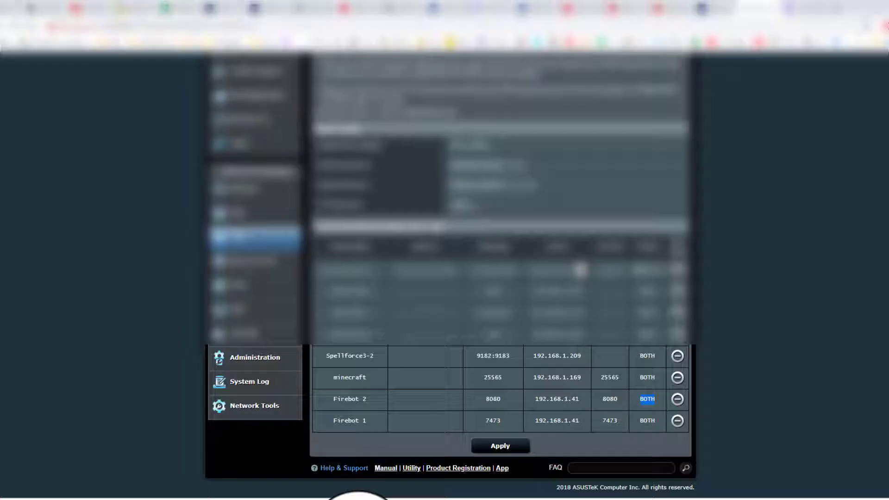
drag(337, 396, 656, 398)
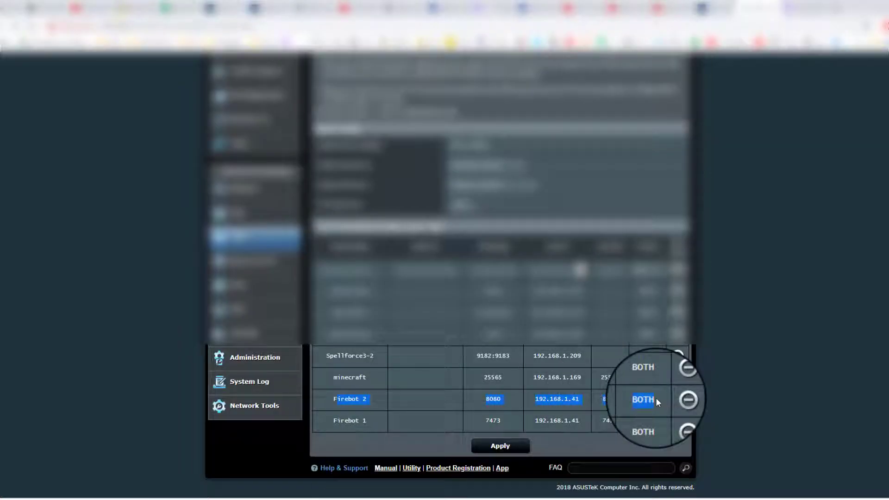
drag(339, 420, 653, 419)
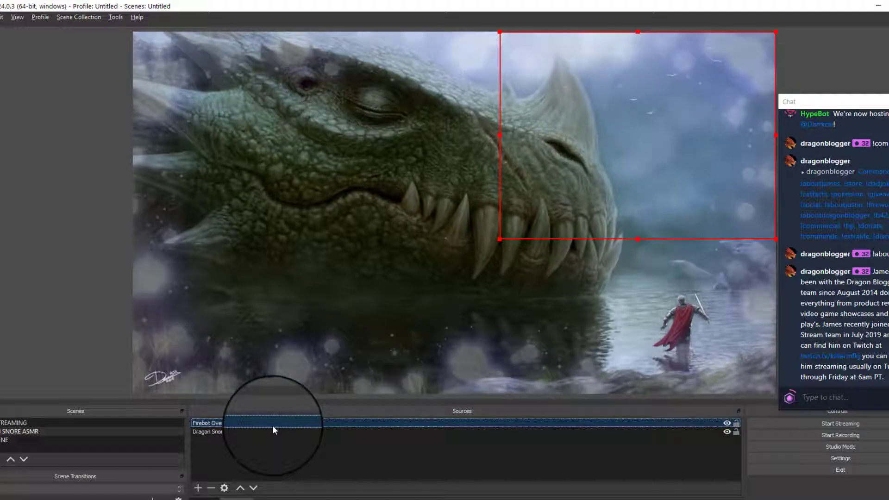
click(333, 499)
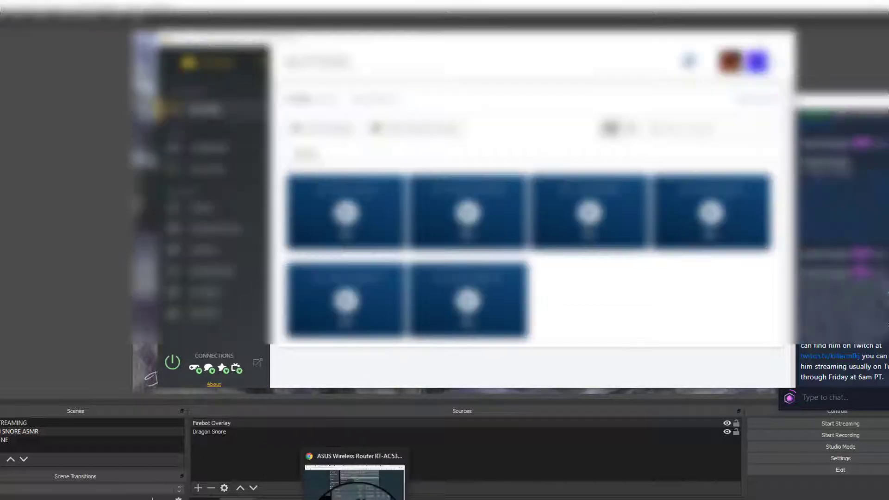
click(356, 499)
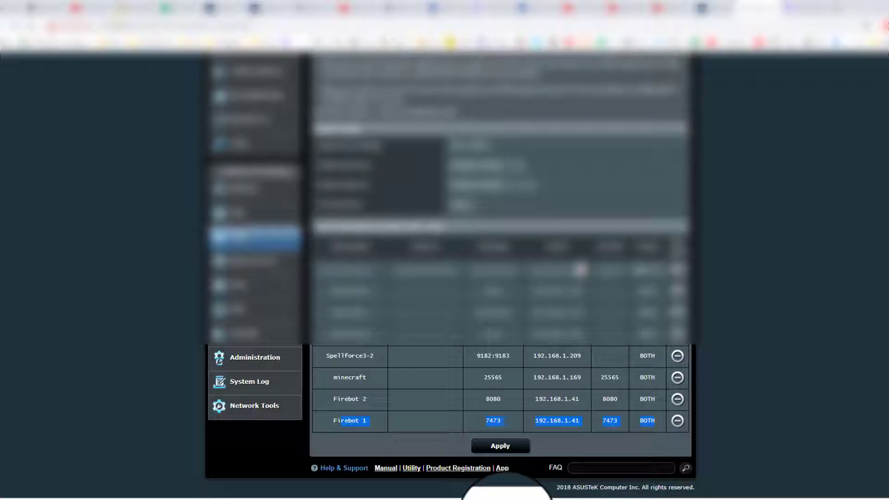
click(491, 499)
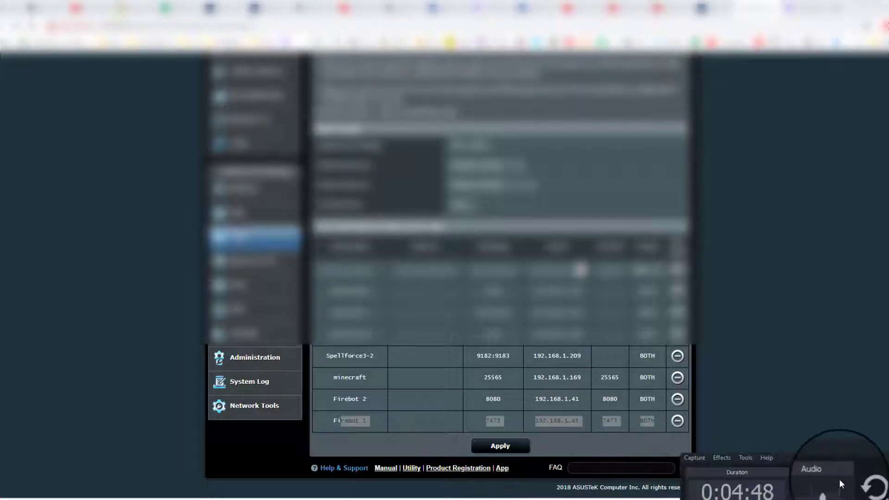